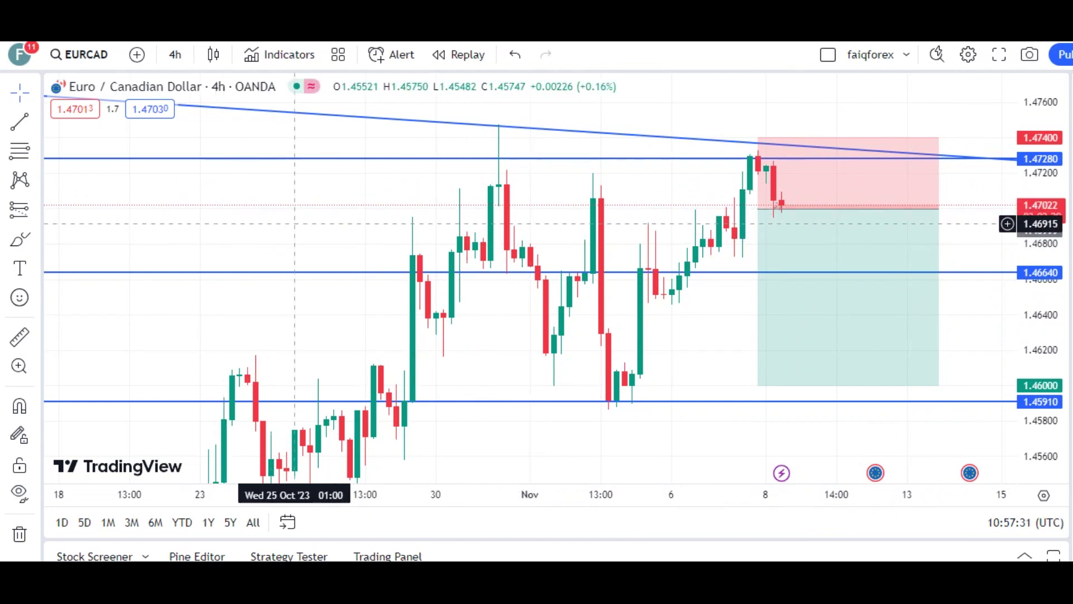
Place a text label in the short-position box's target zone and erase its 'Text' placeholder
{"action": "left_click", "coordinate": [20, 268]}
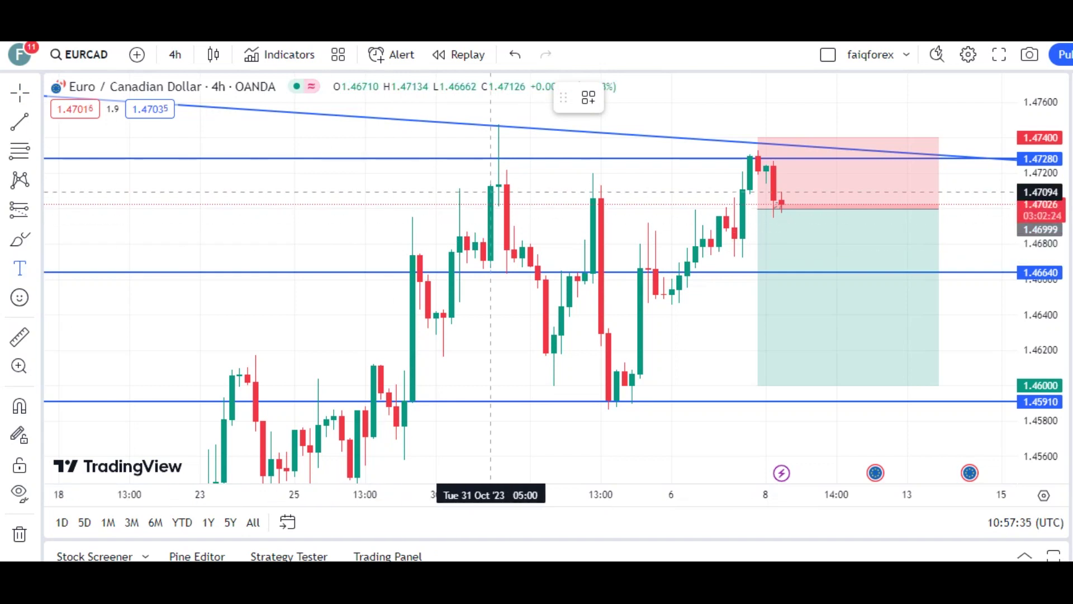
{"action": "left_click", "coordinate": [490, 190]}
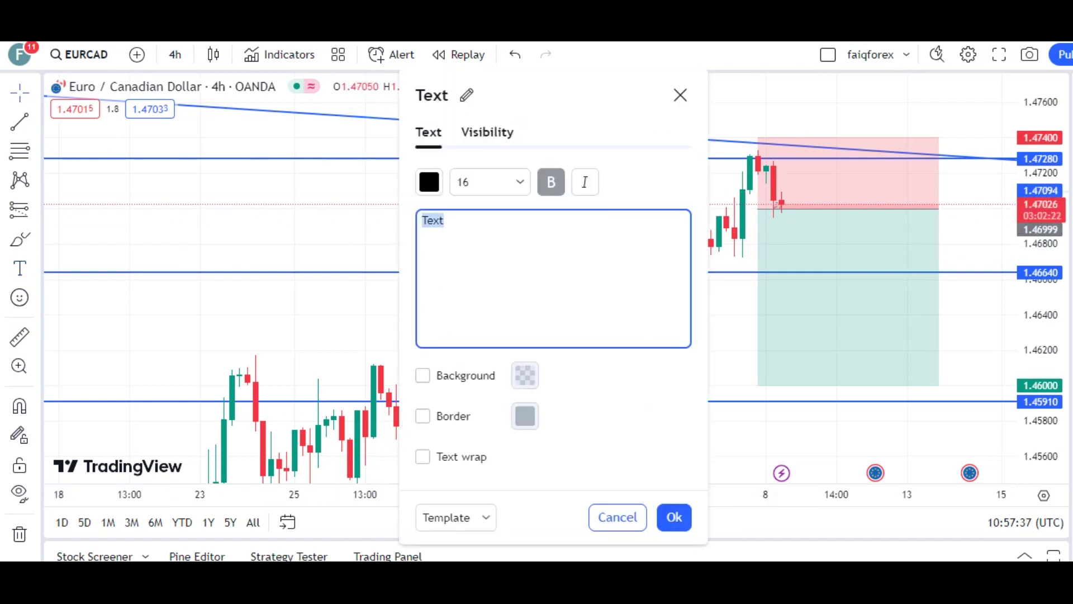
{"action": "left_click", "coordinate": [444, 220]}
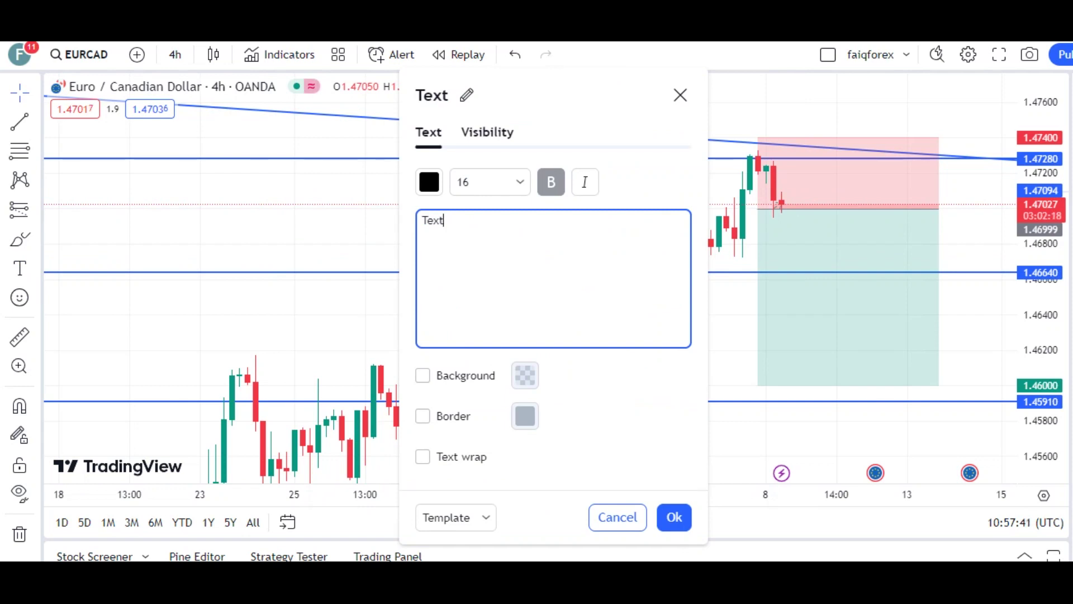
{"action": "key", "text": "BackSpace"}
{"action": "key", "text": "BackSpace"}
{"action": "key", "text": "BackSpace"}
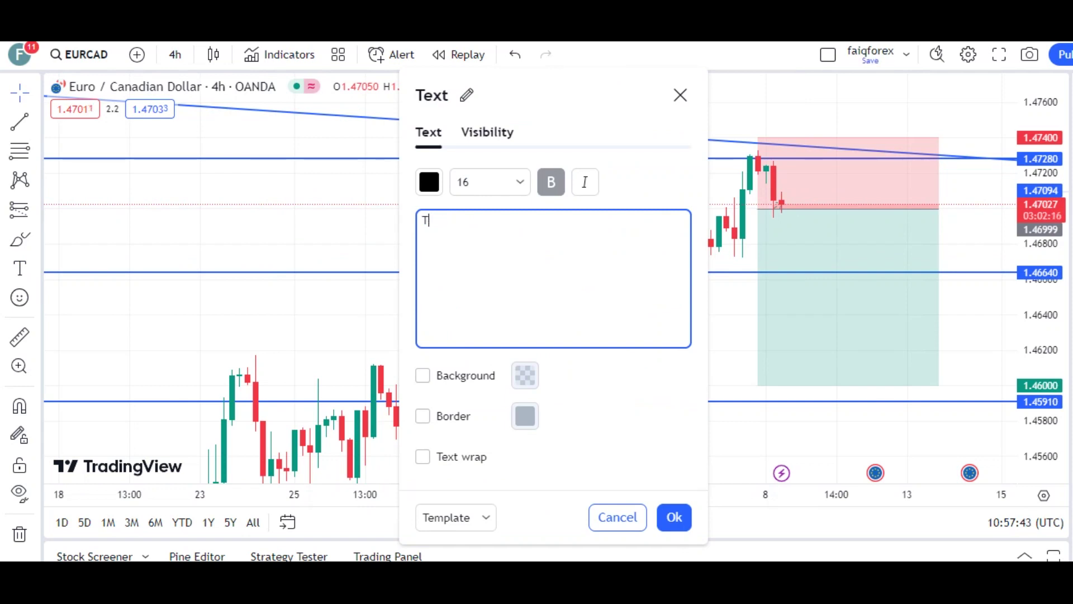
{"action": "key", "text": "BackSpace"}
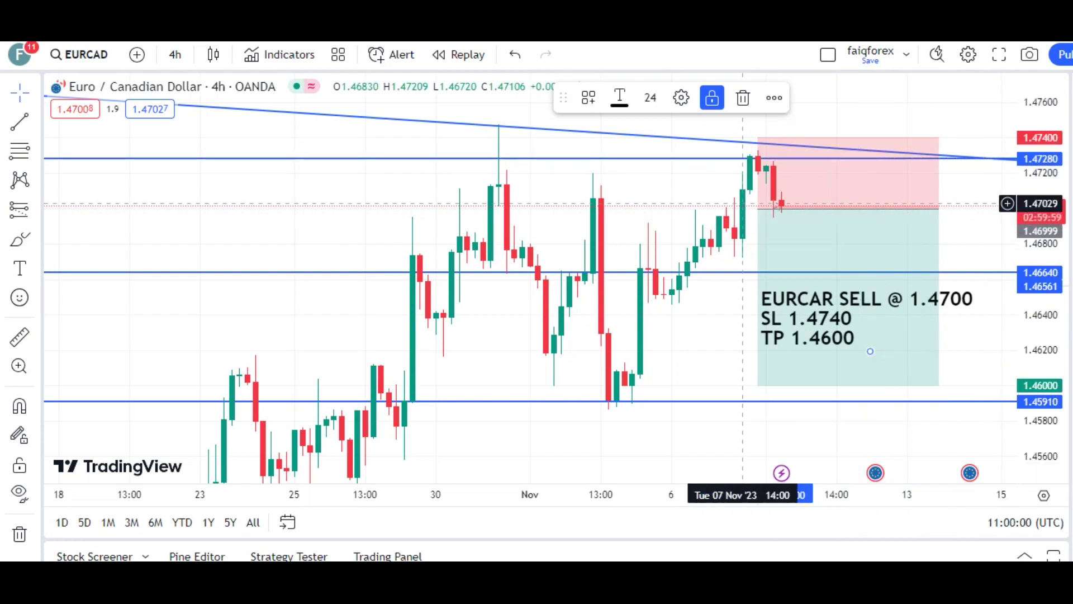
Check the daily EURCAD chart, return to 4-hour, then switch to 30-minute candles
{"action": "left_click", "coordinate": [310, 167]}
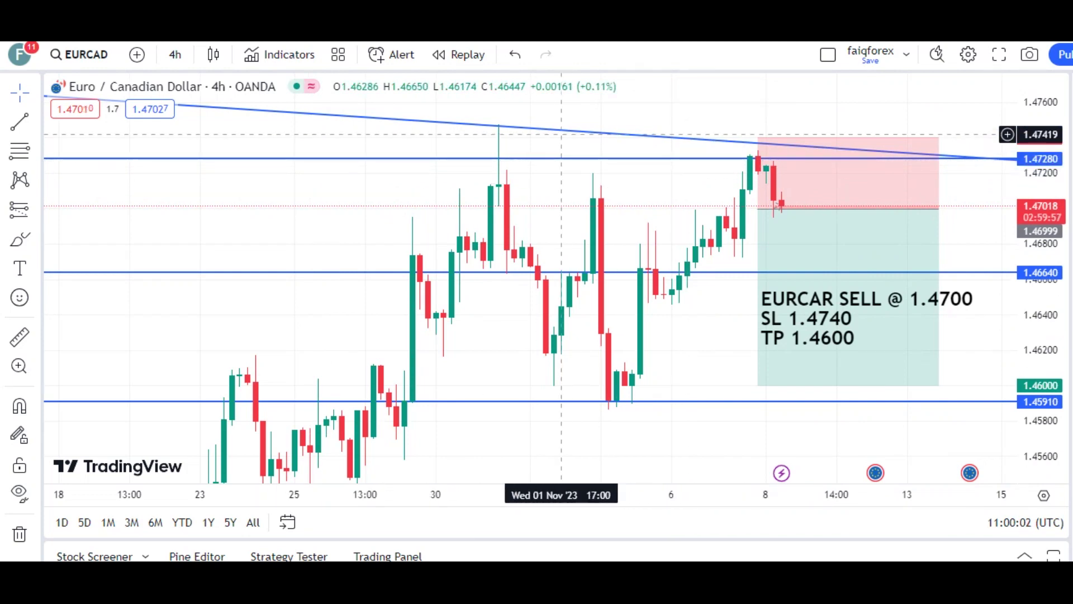
{"action": "left_click", "coordinate": [175, 54]}
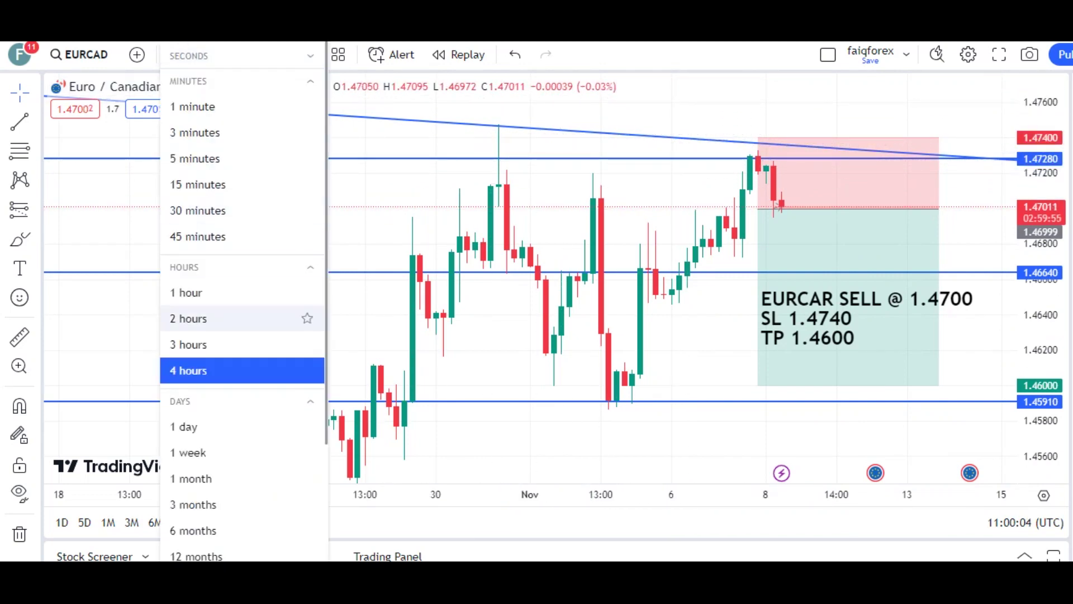
{"action": "left_click", "coordinate": [184, 421]}
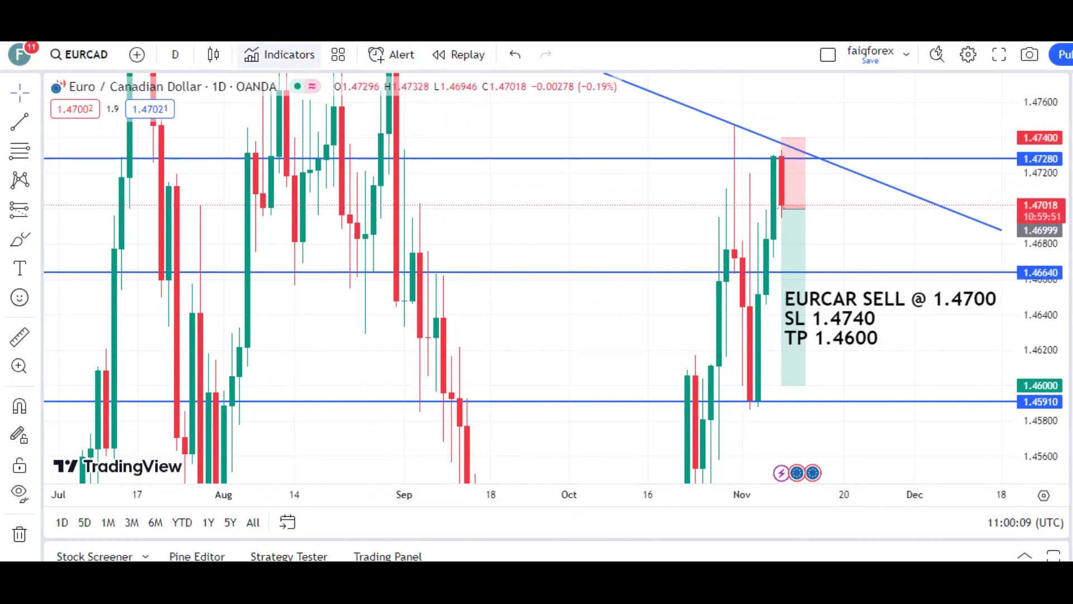
{"action": "left_click", "coordinate": [175, 54]}
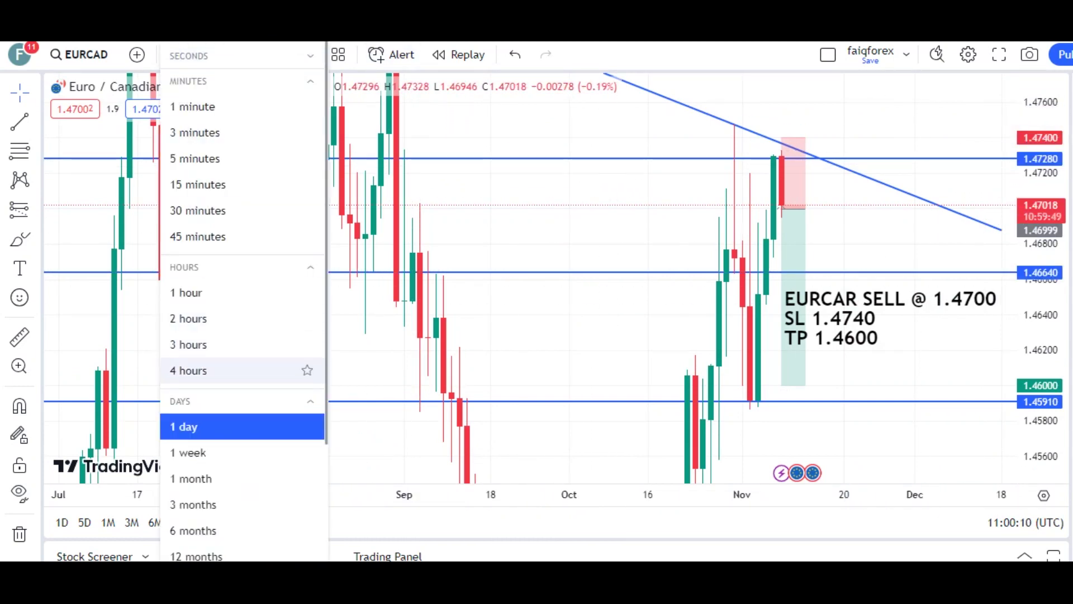
{"action": "left_click", "coordinate": [187, 371]}
{"action": "mouse_move", "coordinate": [847, 252]}
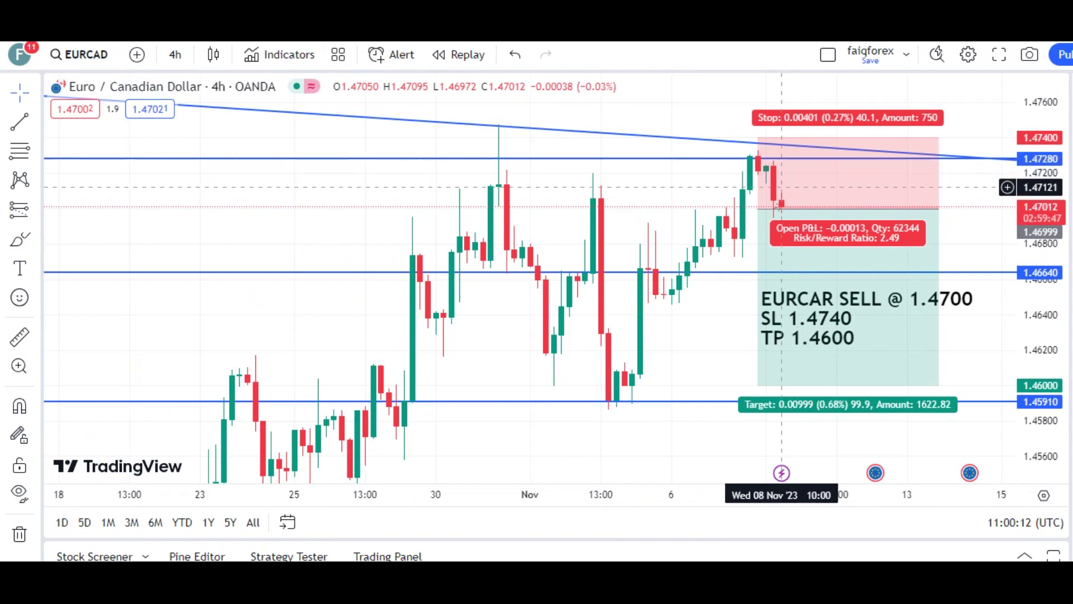
{"action": "scroll", "coordinate": [766, 201], "scroll_direction": "up", "scroll_amount": 2}
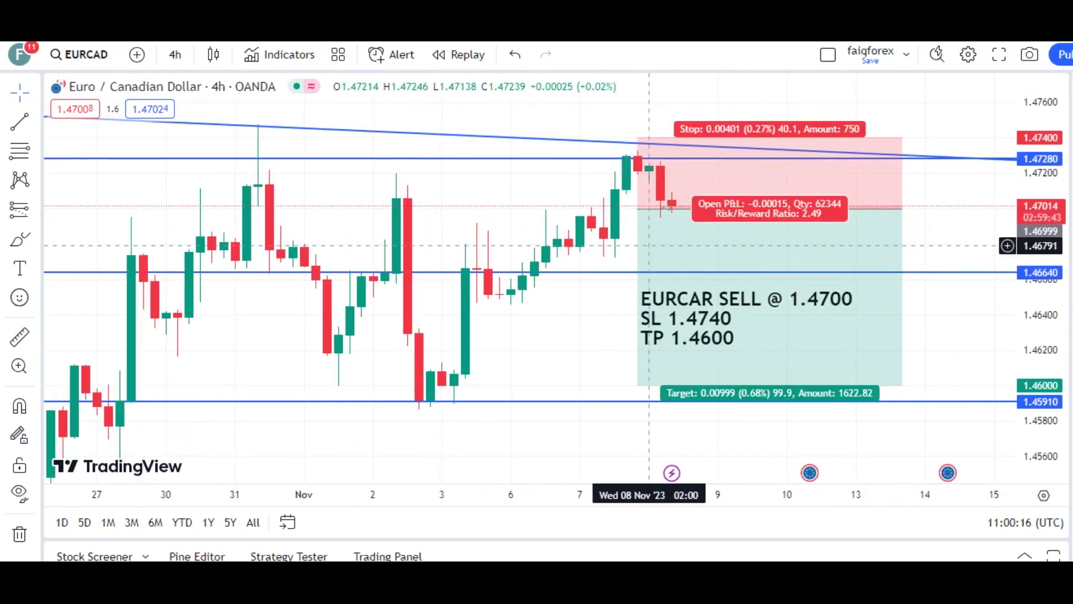
{"action": "left_click", "coordinate": [175, 54]}
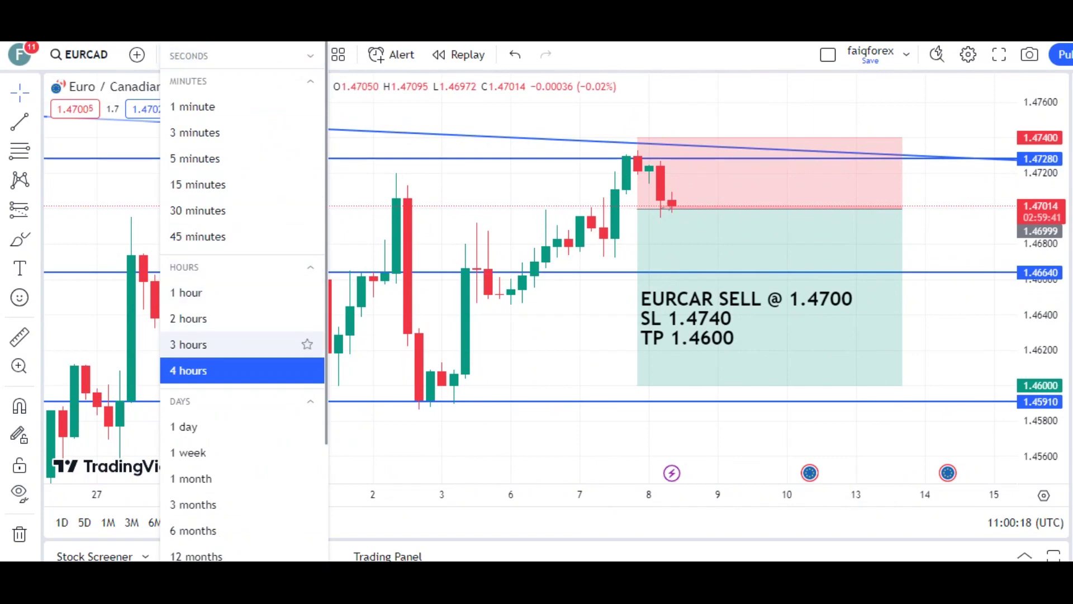
{"action": "left_click", "coordinate": [224, 210]}
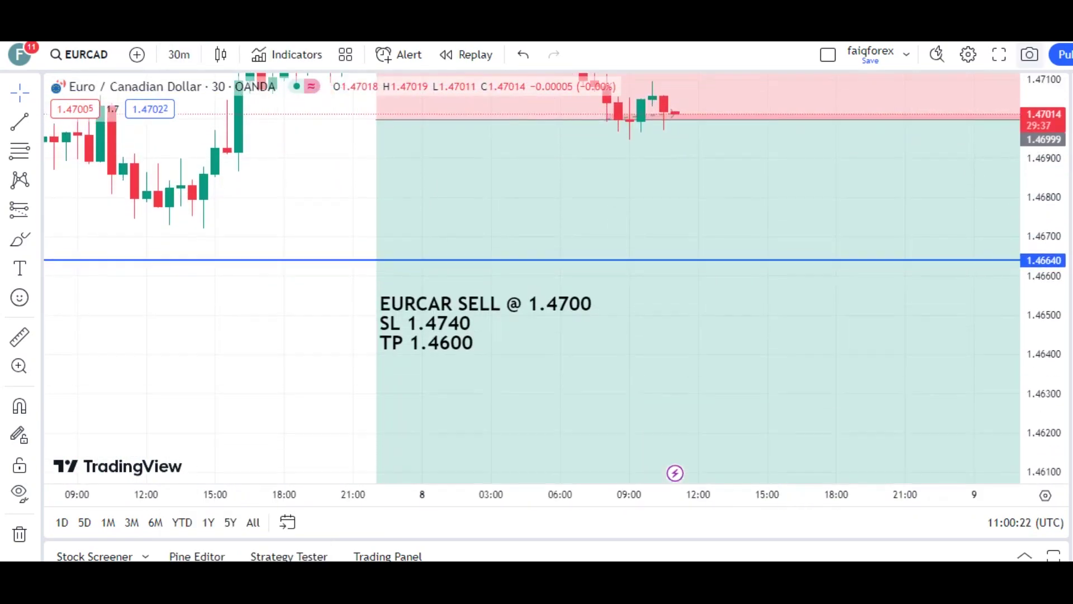
Zoom and pan the 30-minute chart to close in on the latest candles near 1.4710
{"action": "left_click", "coordinate": [757, 324]}
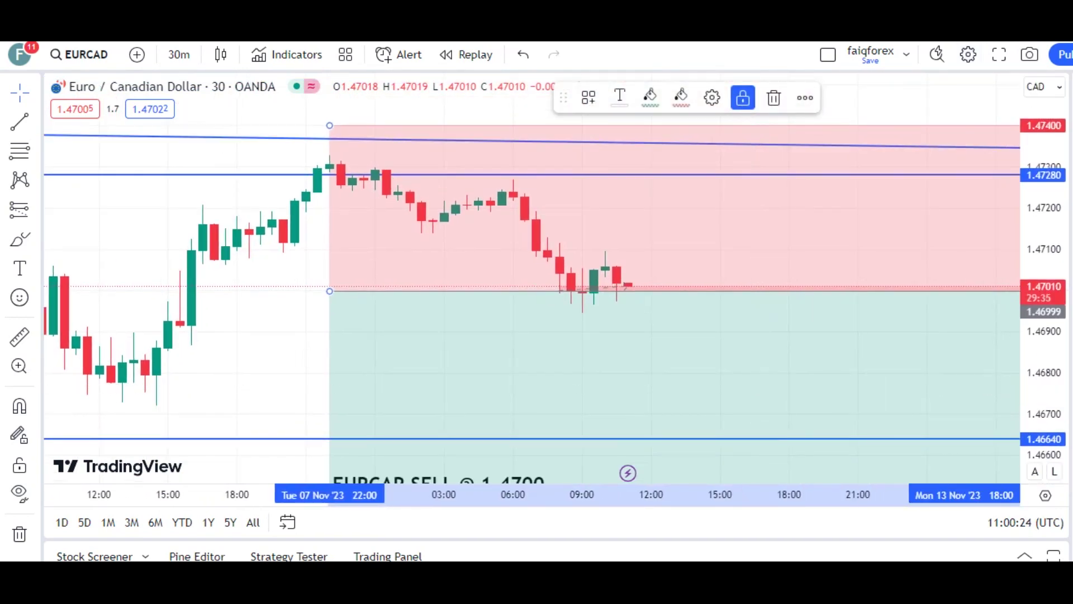
{"action": "scroll", "coordinate": [738, 385], "scroll_direction": "up", "scroll_amount": 3}
{"action": "scroll", "coordinate": [722, 387], "scroll_direction": "left", "scroll_amount": 5}
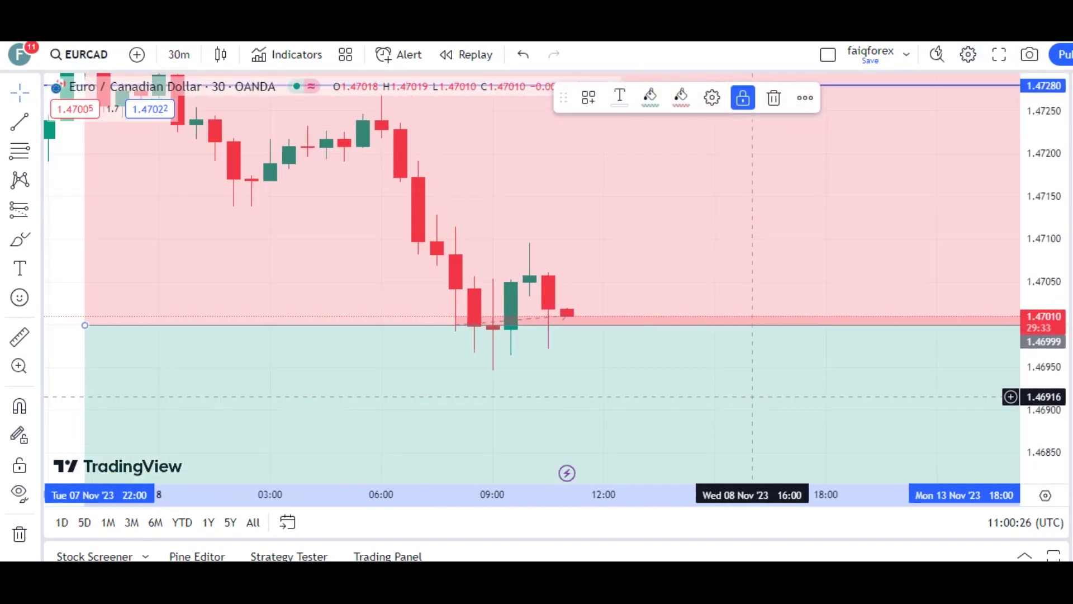
{"action": "scroll", "coordinate": [755, 328], "scroll_direction": "left", "scroll_amount": 3}
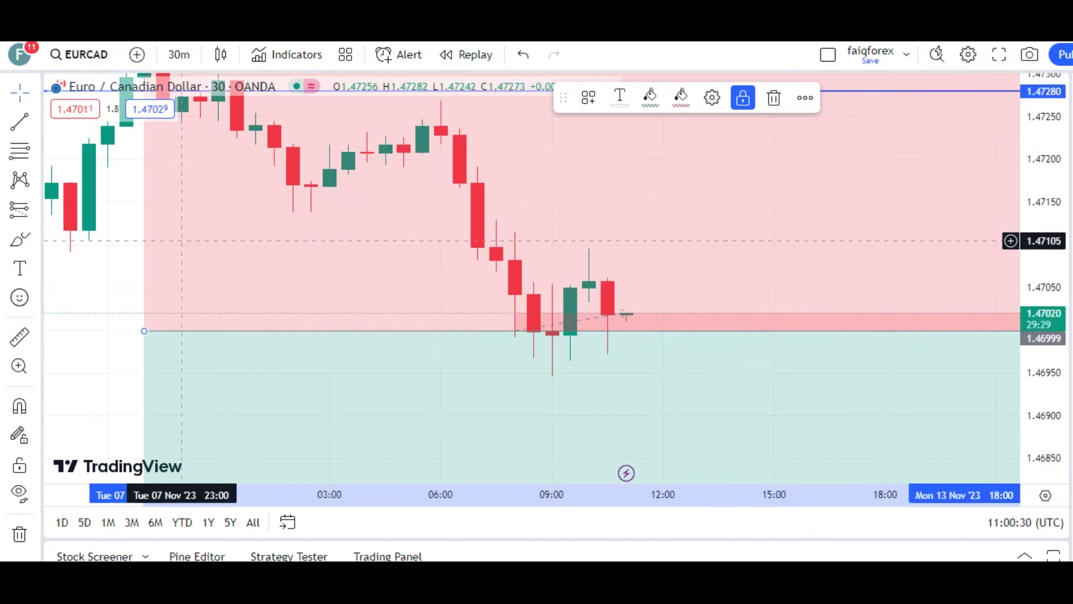
{"action": "left_click", "coordinate": [137, 235]}
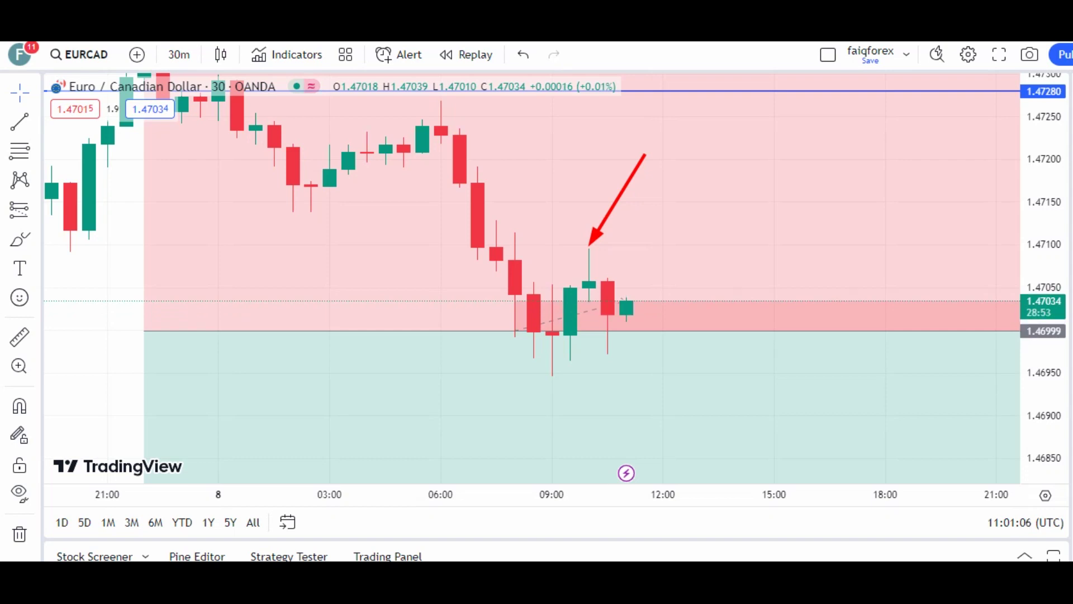
Undo the red arrow drawing with Ctrl+Z
{"action": "key", "text": "ctrl+z"}
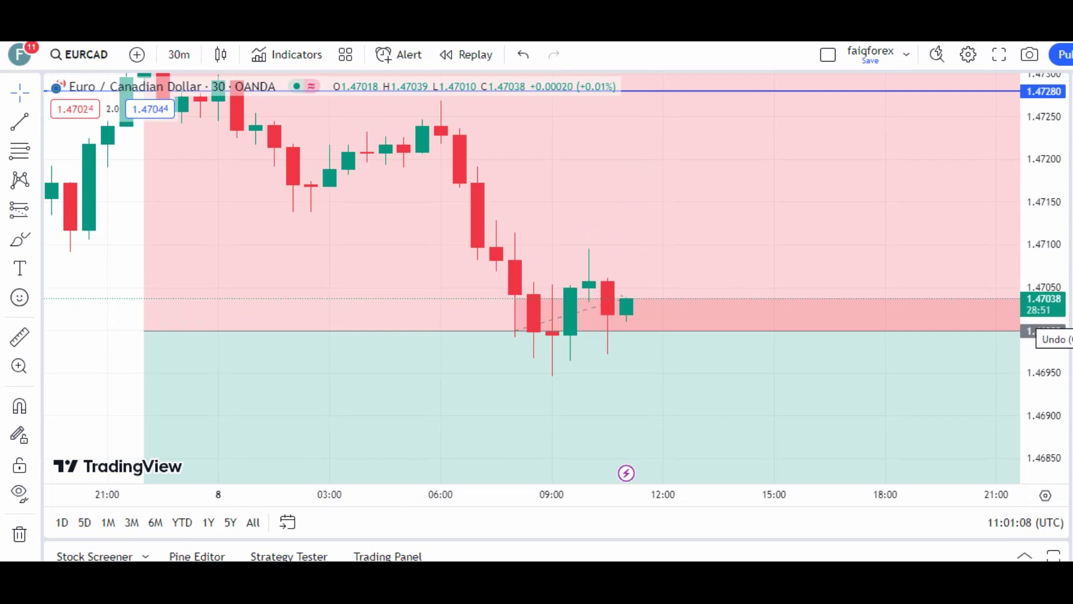